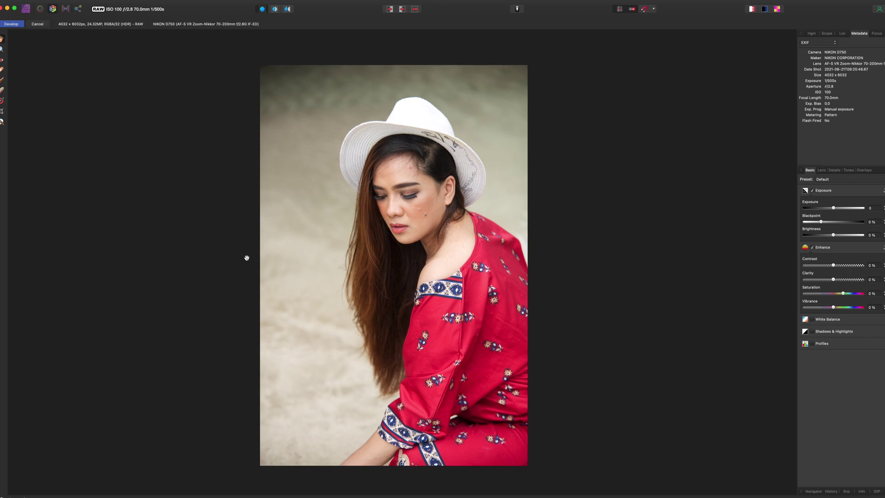
scroll(246, 258, down, 1)
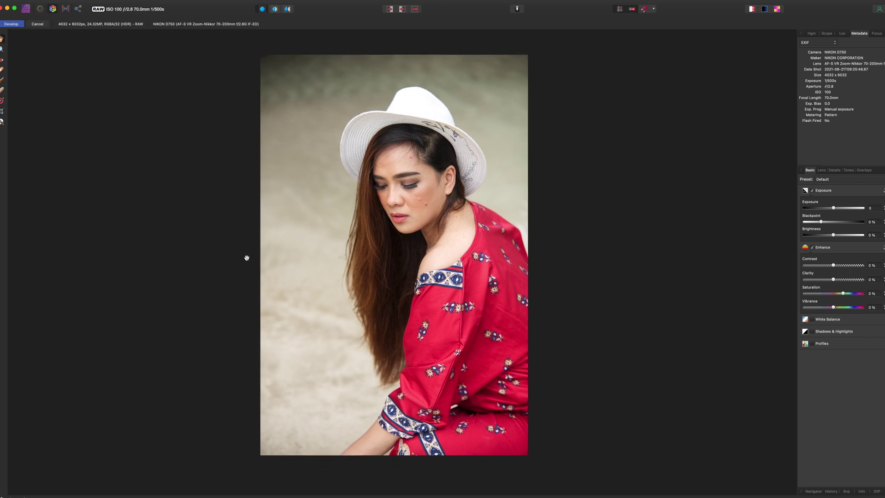
scroll(247, 258, right, 1)
scroll(247, 258, left, 2)
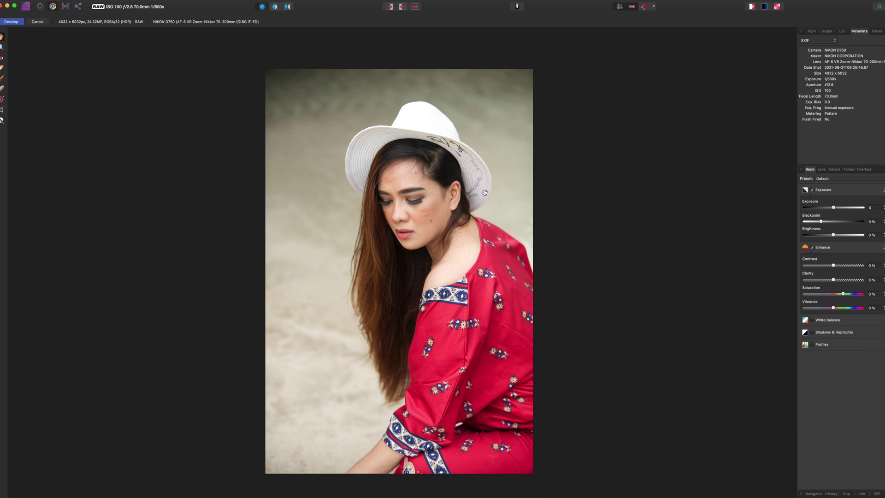
scroll(414, 192, down, 3)
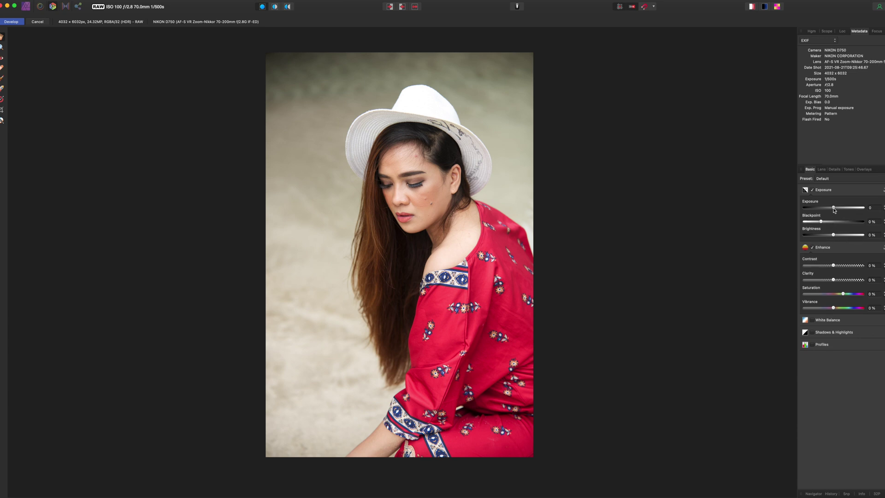
Set the photo's exposure to 0.057 and its blackpoint to 5 %.
drag(833, 208, 830, 209)
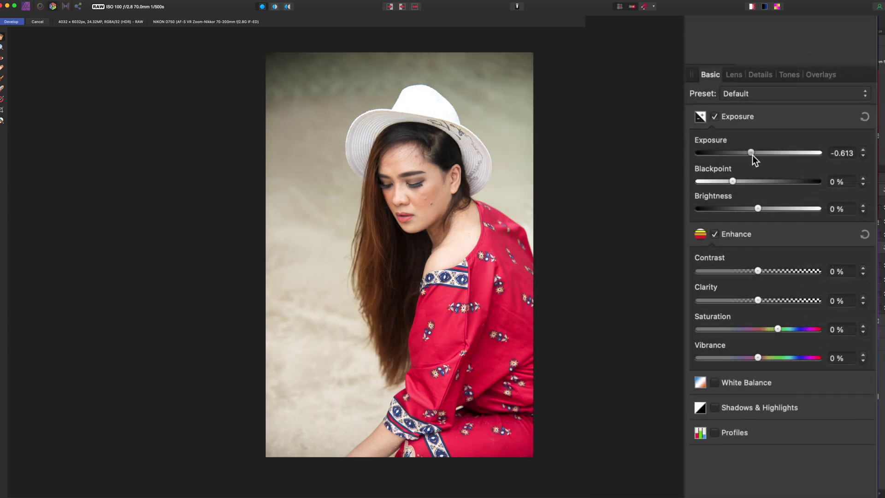
drag(752, 154, 758, 155)
drag(733, 183, 749, 184)
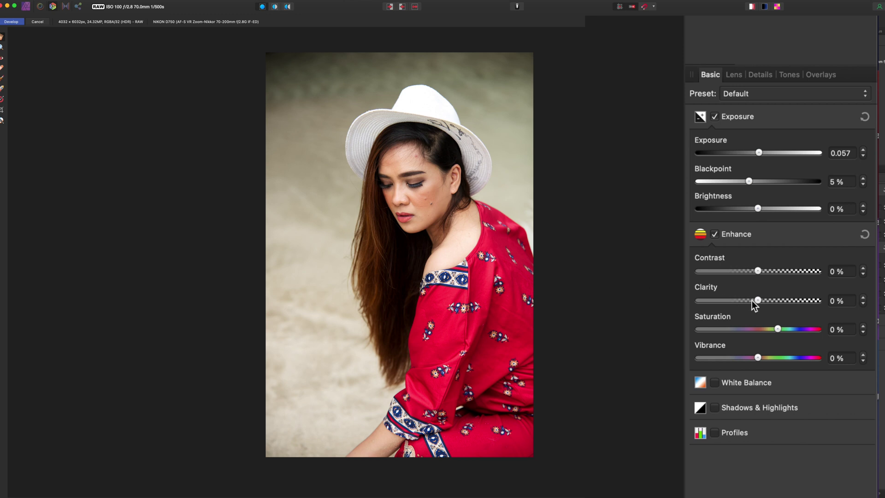
Reduce the clarity to -19 % and raise the vibrance to 7 %.
drag(759, 299, 747, 300)
drag(745, 300, 747, 302)
drag(758, 357, 766, 357)
Enable white balance and warm the photo to a temperature of 5487 K.
click(720, 385)
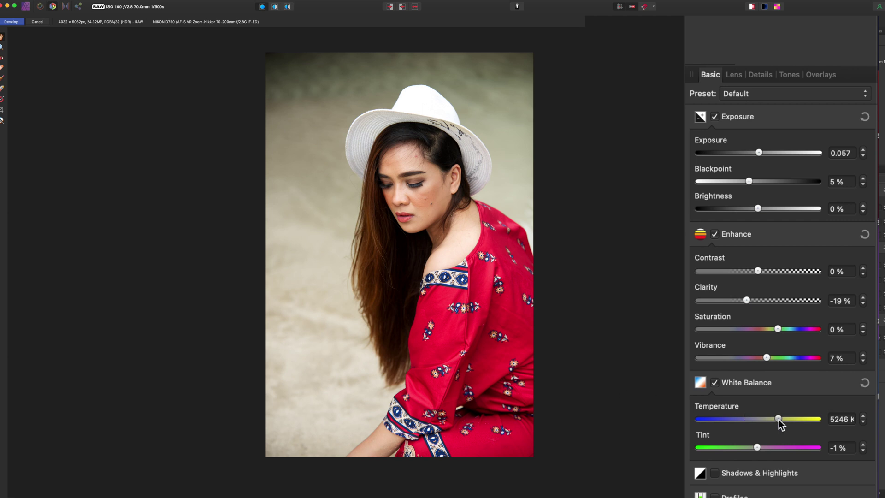
drag(778, 419, 782, 419)
scroll(411, 218, down, 1)
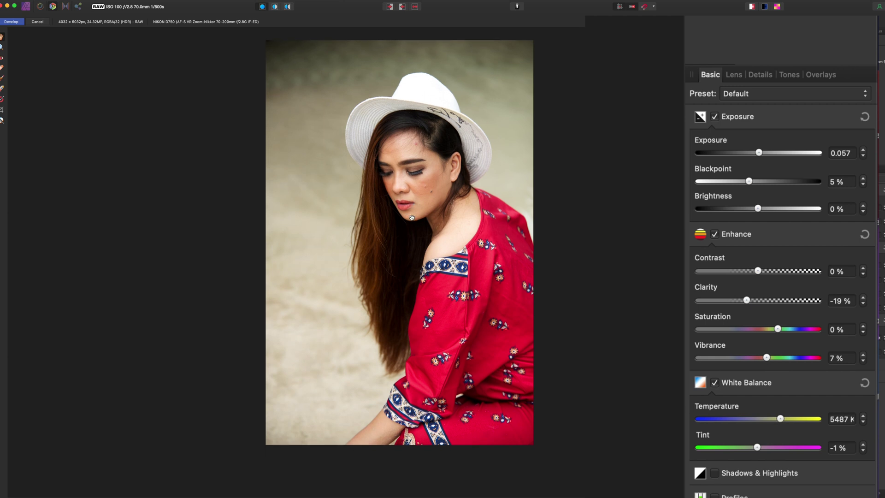
scroll(412, 217, up, 1)
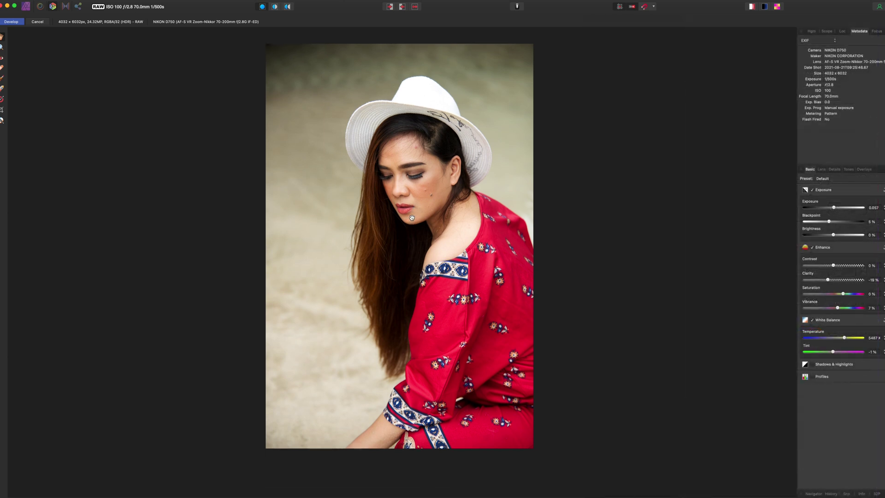
Set the lens correction's distortion to -5 % and its scale to 103 % to fill the exposed edges.
click(821, 169)
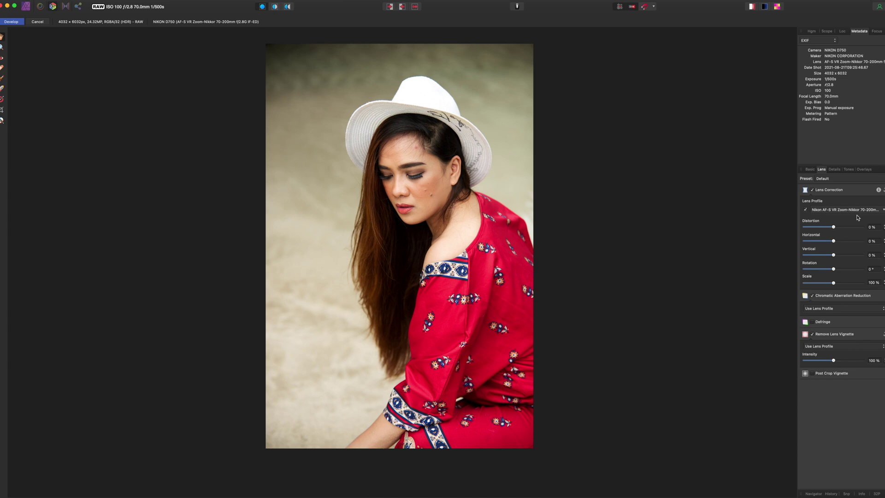
drag(833, 227, 833, 228)
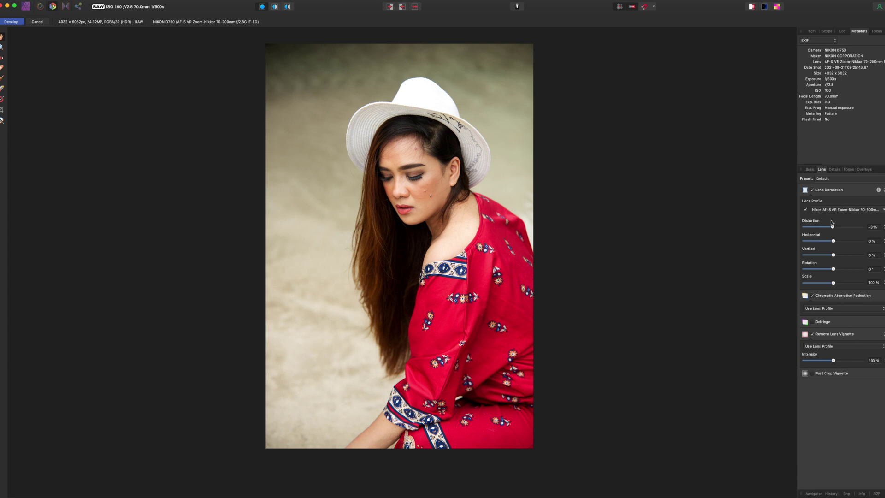
drag(835, 230, 835, 230)
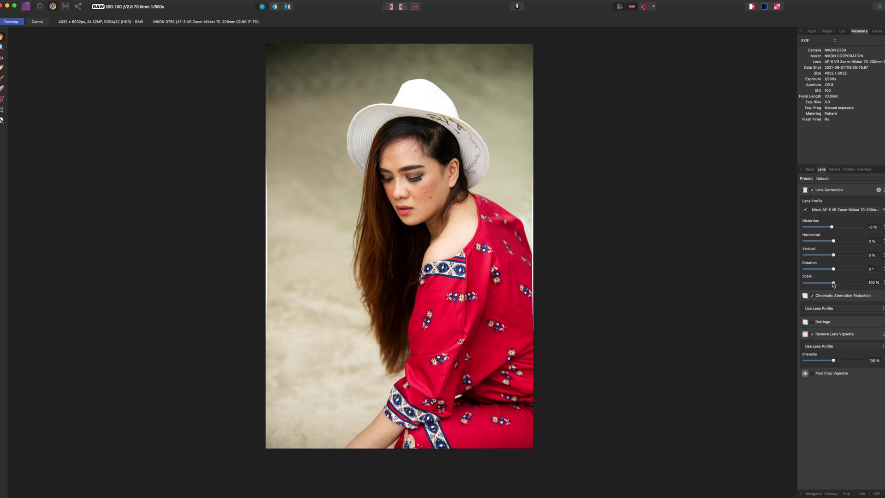
drag(833, 283, 835, 284)
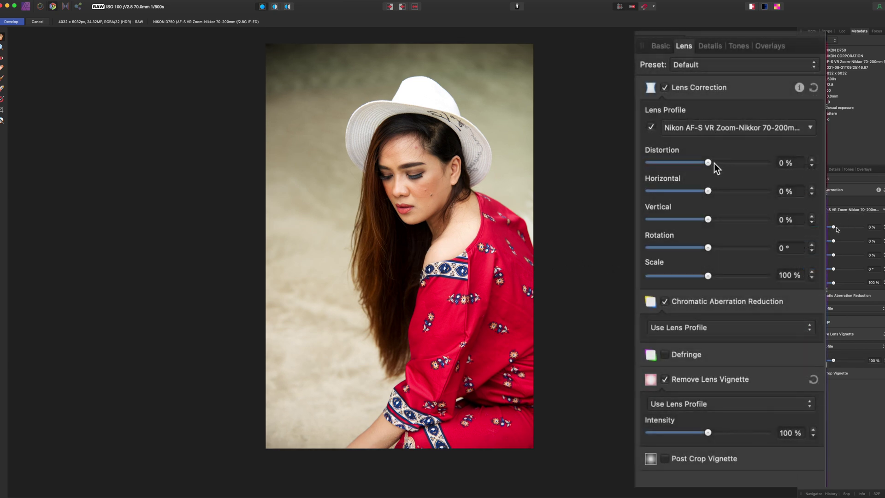
drag(834, 227, 833, 227)
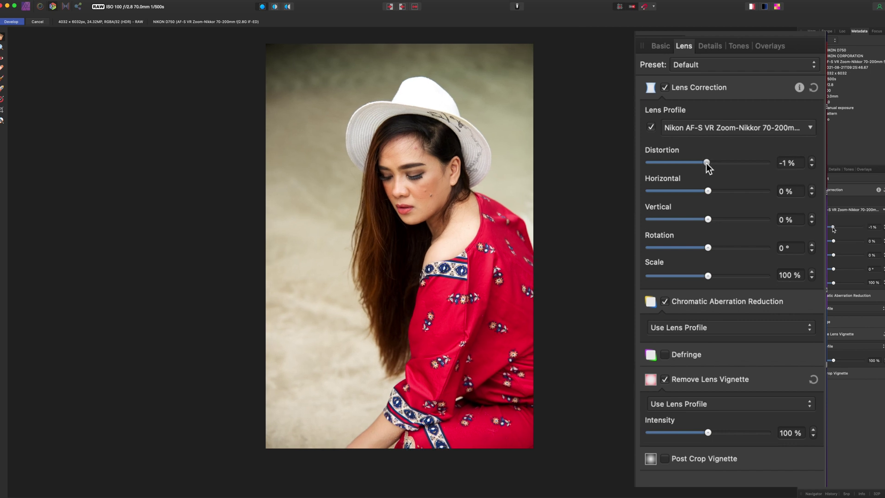
drag(833, 227, 833, 227)
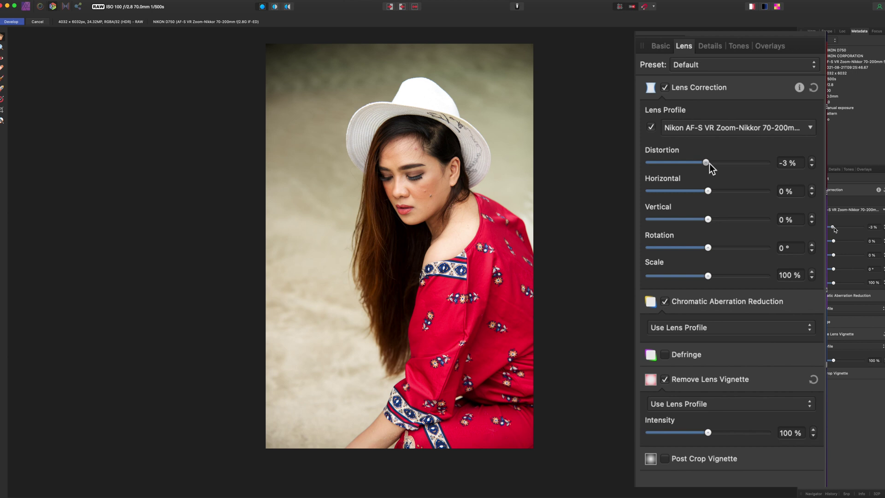
drag(709, 164, 708, 164)
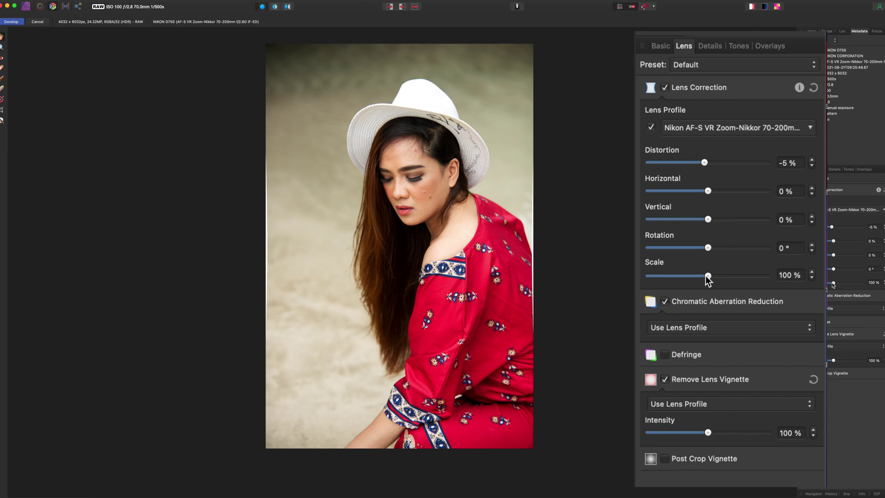
drag(708, 278, 712, 278)
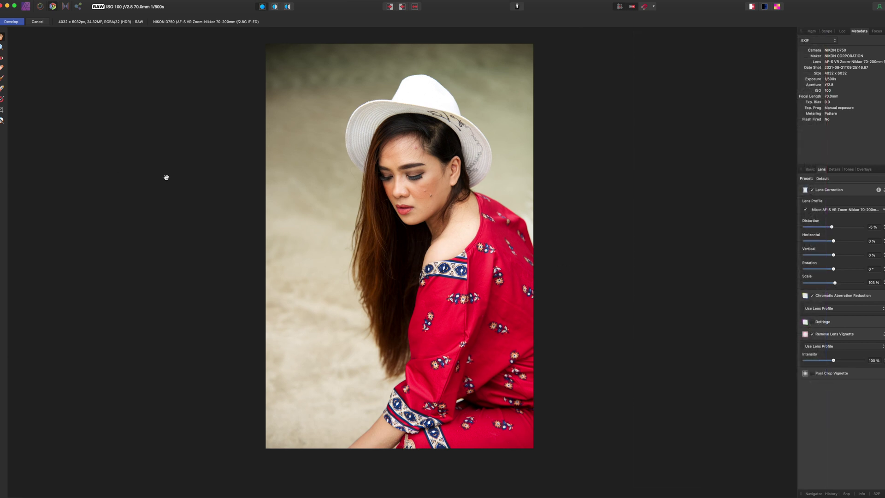
Examine the woman's face and shoulder up close for skin blemishes.
scroll(318, 185, right, 5)
scroll(318, 185, right, 2)
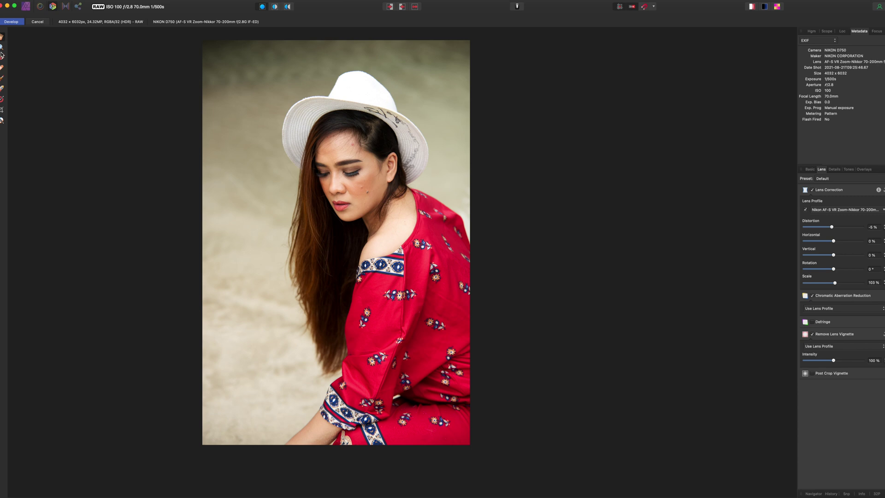
click(375, 175)
click(375, 175)
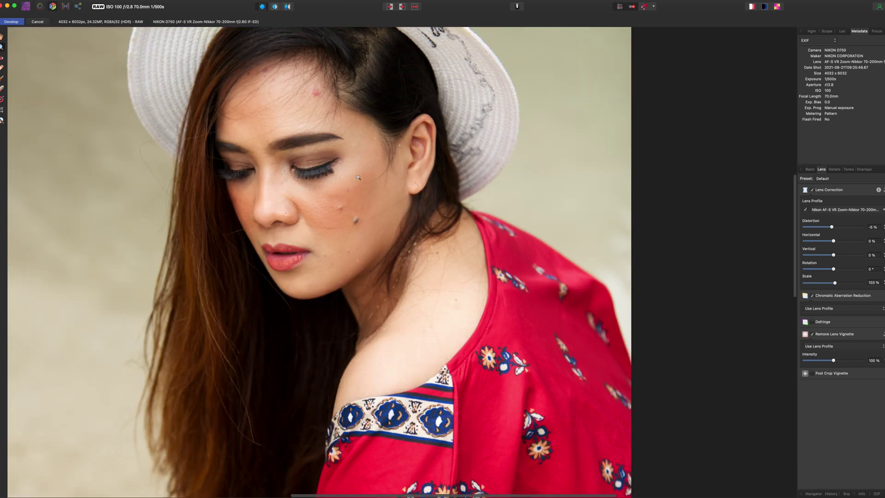
scroll(359, 177, left, 4)
scroll(359, 177, up, 3)
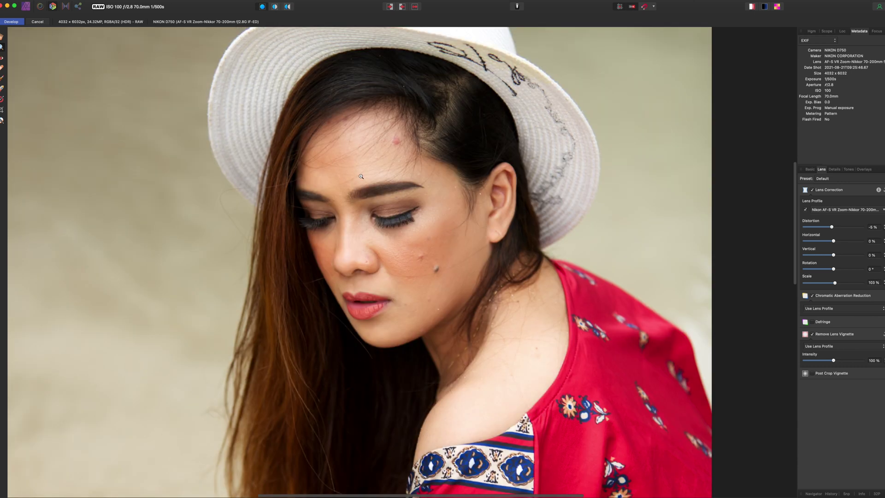
scroll(361, 177, down, 2)
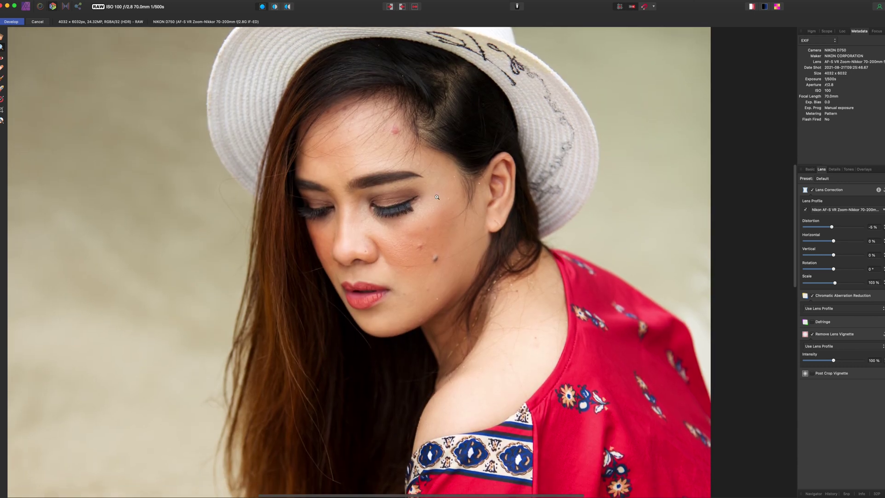
scroll(456, 200, right, 2)
scroll(457, 201, right, 2)
scroll(457, 201, down, 1)
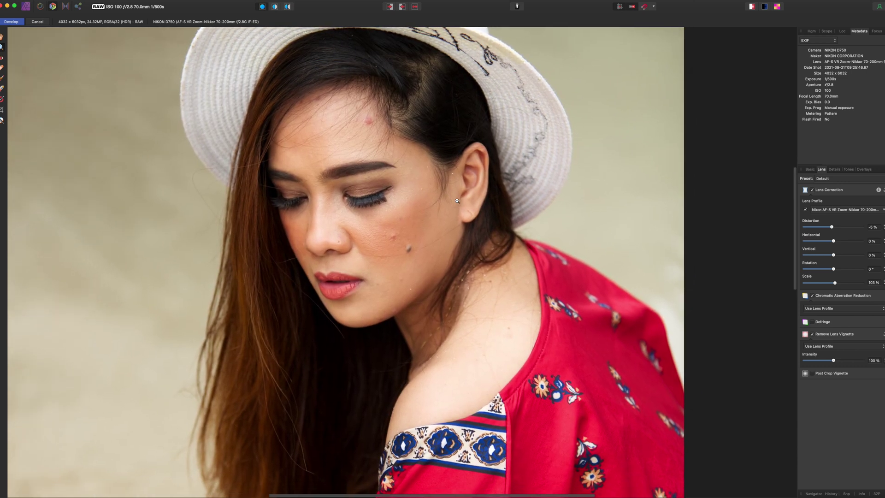
scroll(457, 200, right, 2)
scroll(456, 200, down, 1)
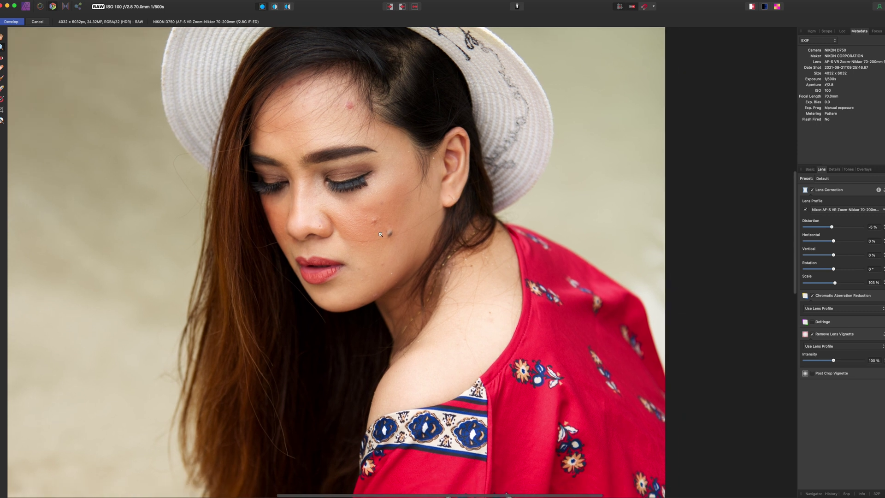
scroll(400, 251, up, 2)
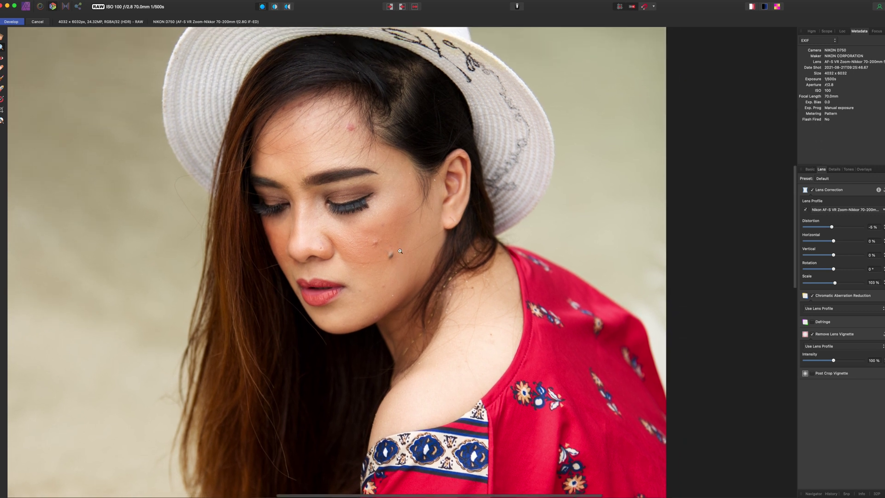
Develop the RAW photo with the current adjustments.
click(11, 21)
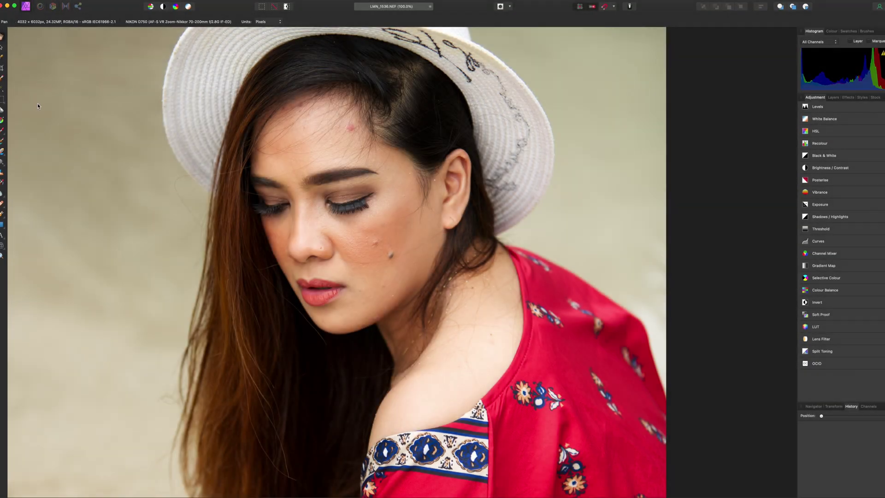
scroll(73, 127, down, 1)
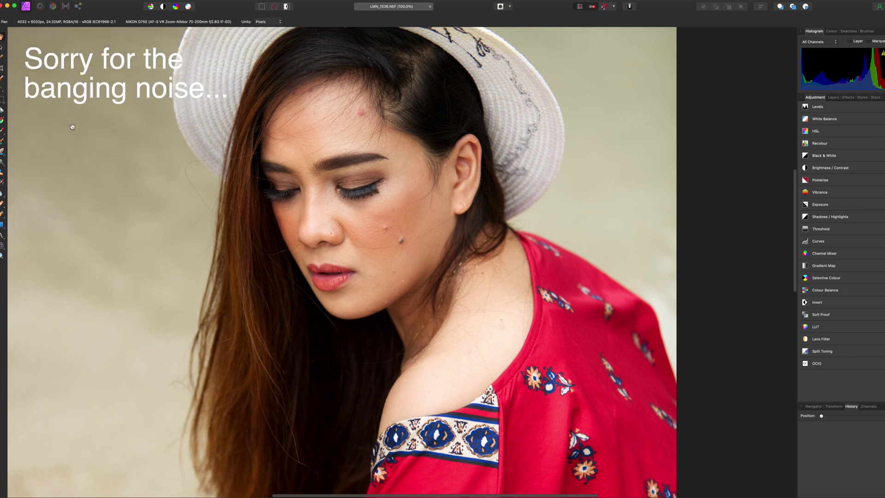
scroll(73, 127, up, 5)
scroll(73, 127, up, 2)
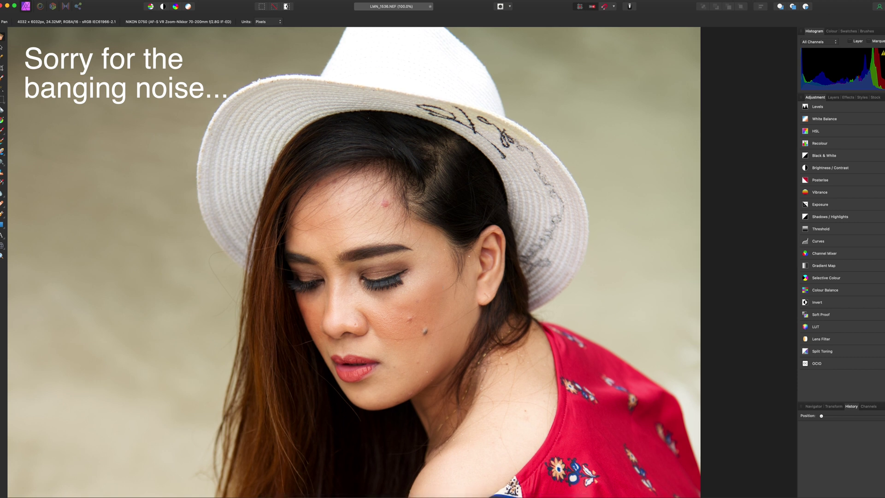
Remove the small blemishes on the woman's cheek and jawline around the mole with the Blemish Removal tool.
click(2, 206)
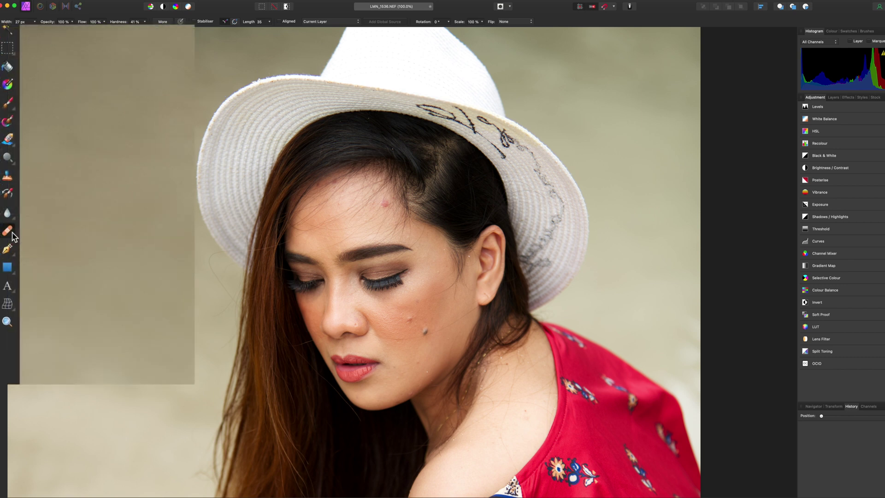
click(3, 205)
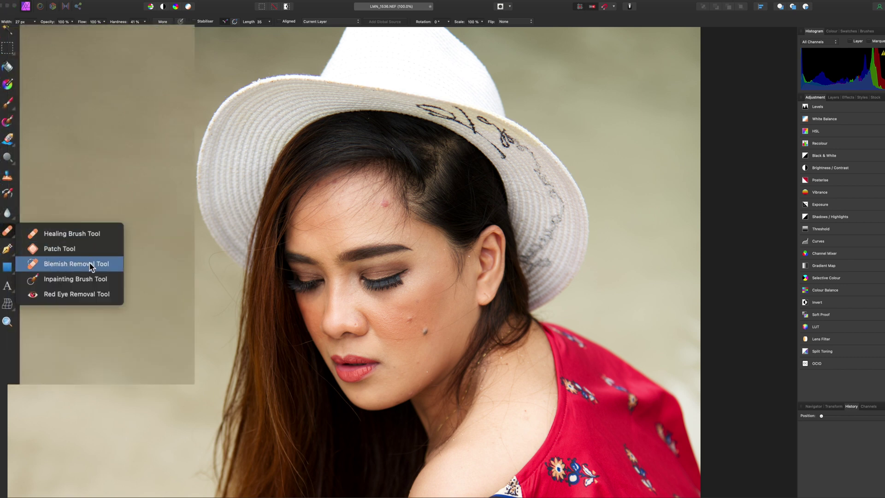
click(44, 223)
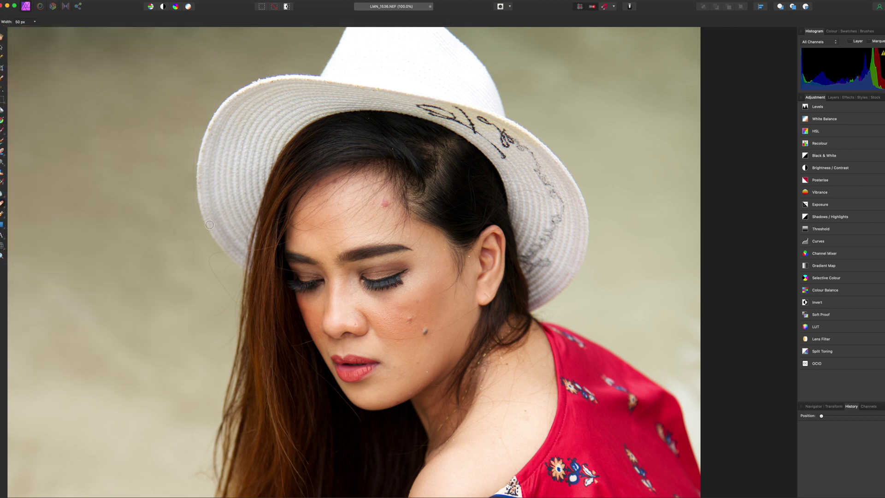
scroll(443, 313, down, 3)
scroll(442, 313, right, 1)
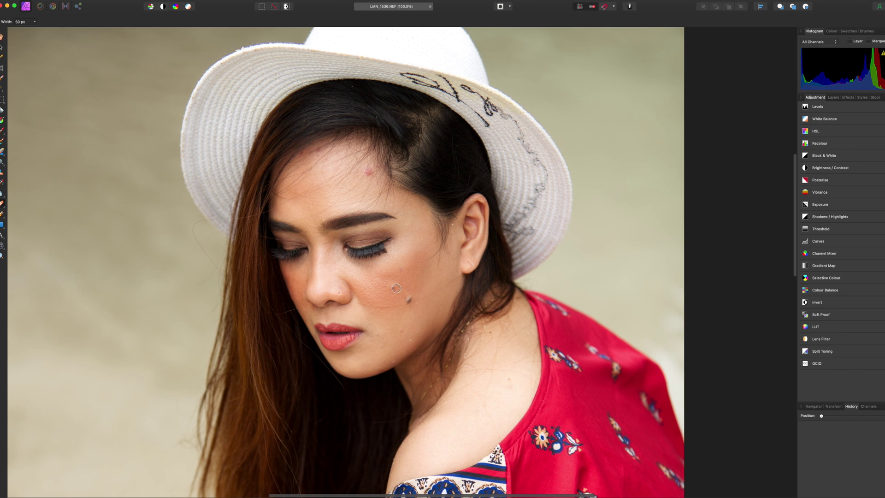
scroll(394, 285, right, 1)
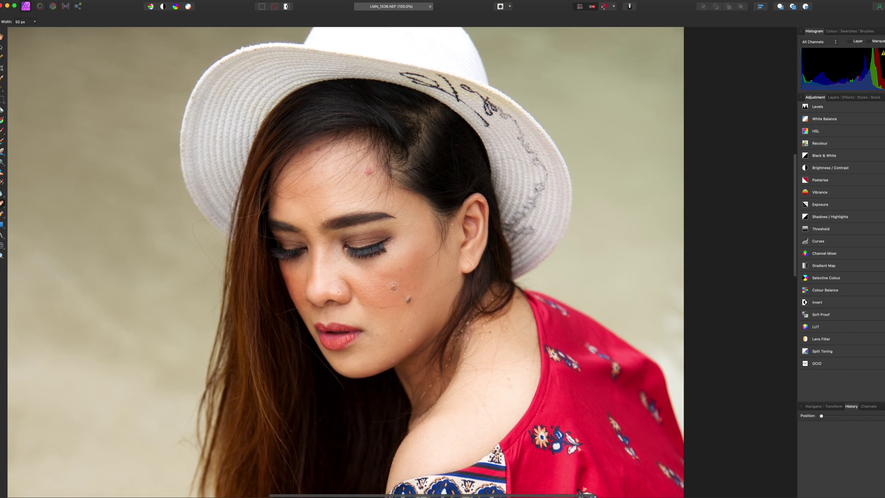
scroll(394, 294, left, 2)
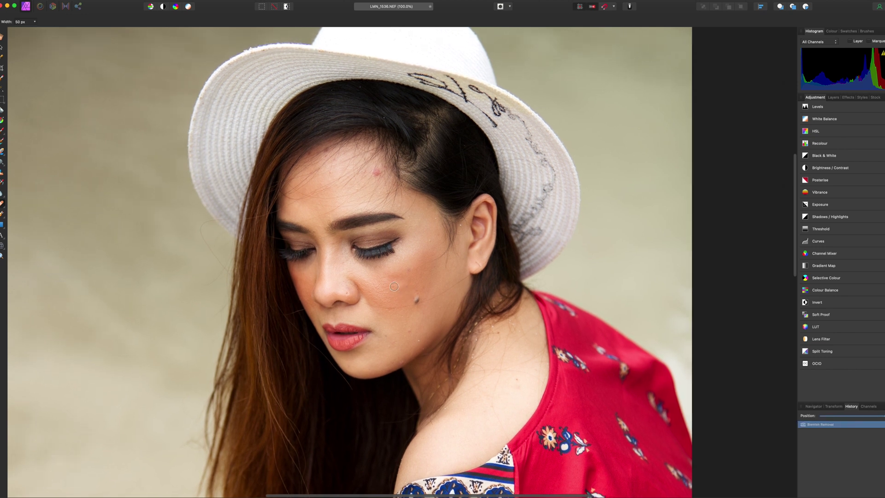
click(398, 303)
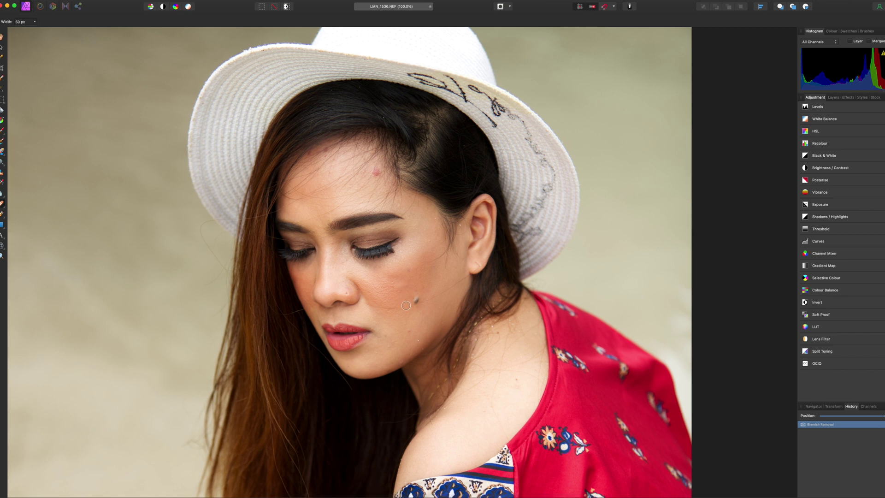
click(434, 335)
click(420, 351)
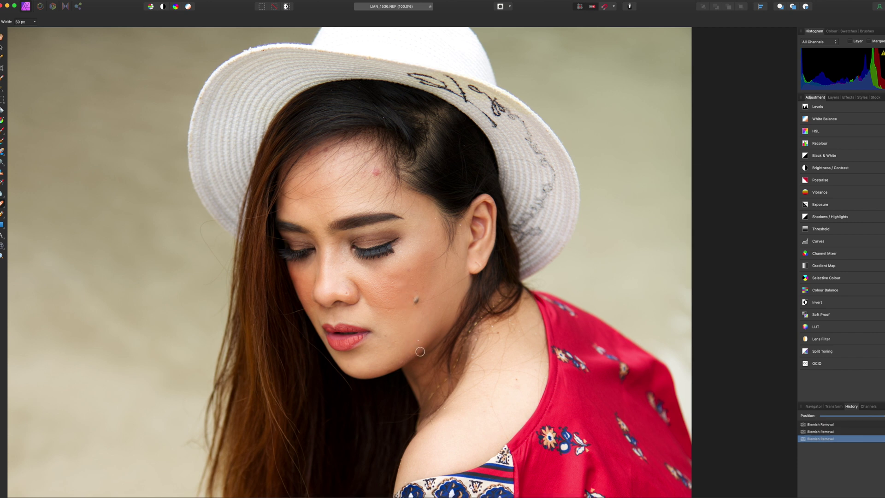
click(418, 341)
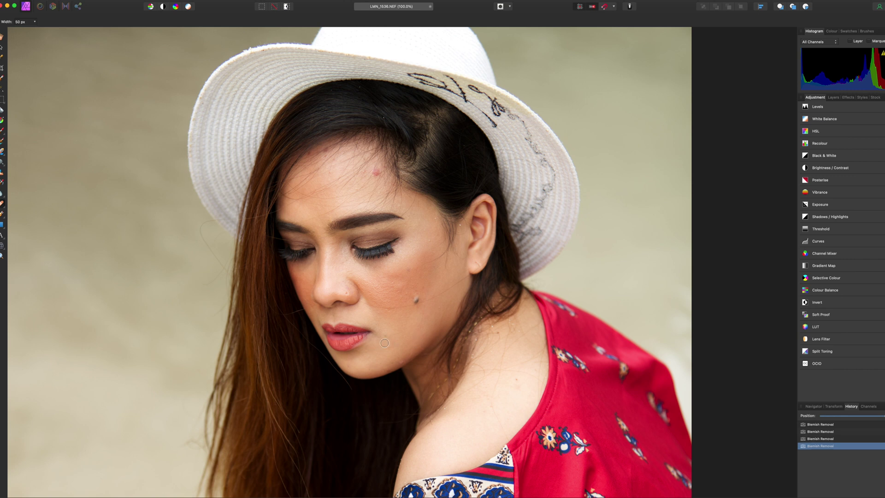
Remove the red spot and the smaller blemishes on the woman's forehead.
click(377, 172)
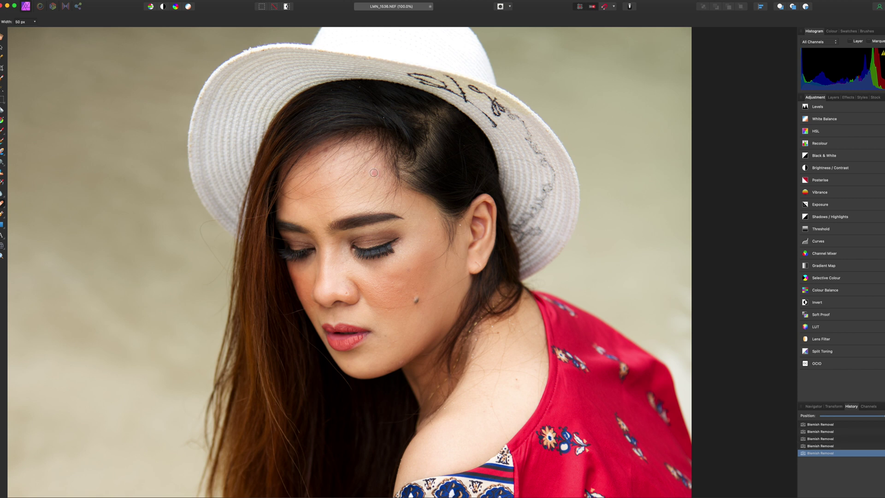
click(326, 152)
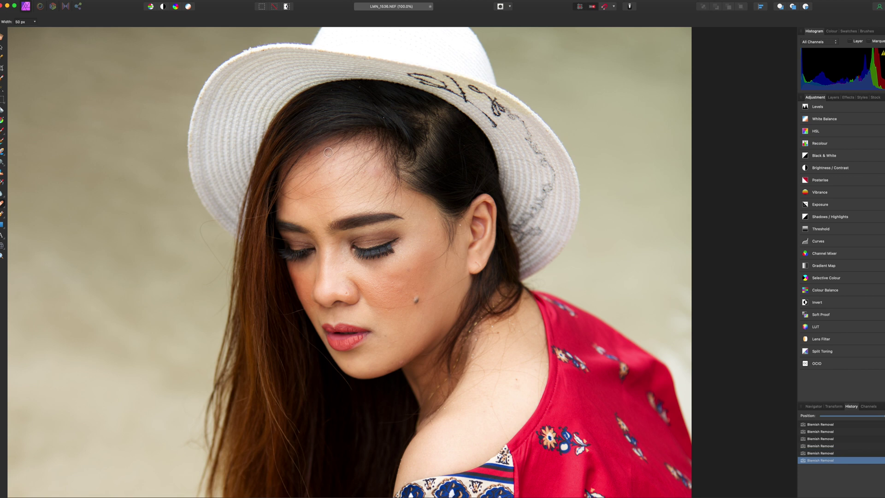
click(308, 162)
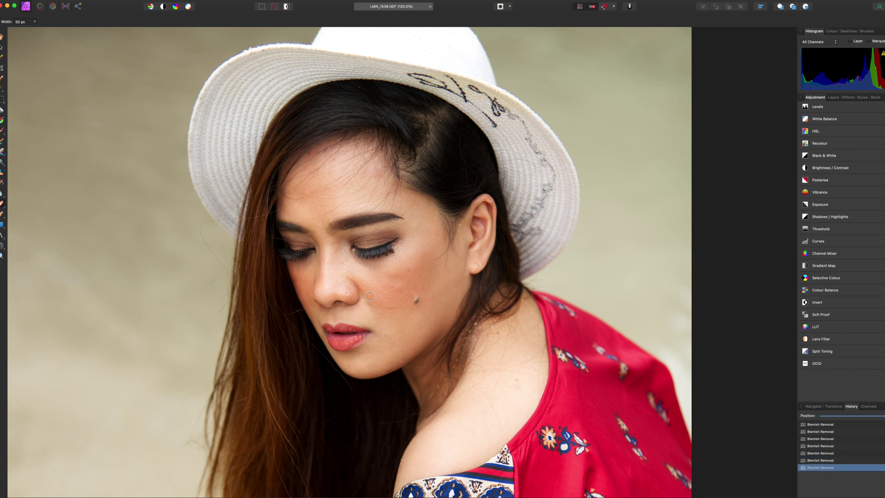
Clean up the remaining small spots on the woman's cheek, chin and the skin beside her ear.
click(391, 308)
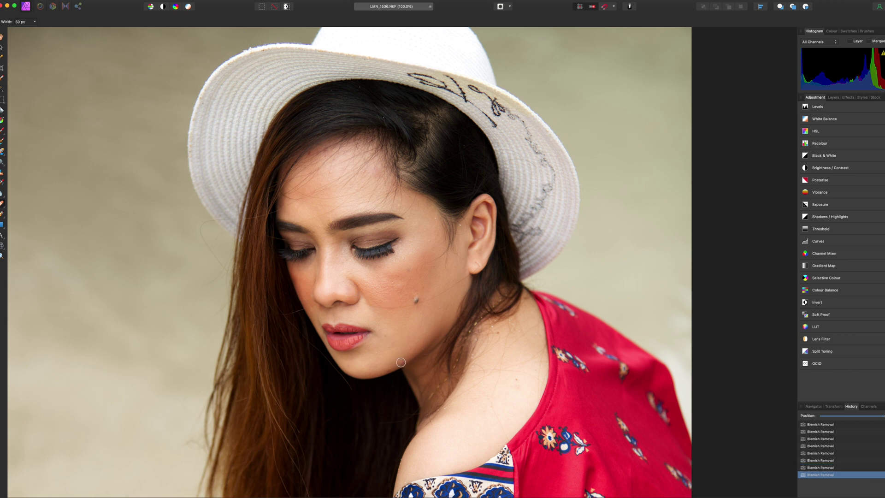
click(386, 369)
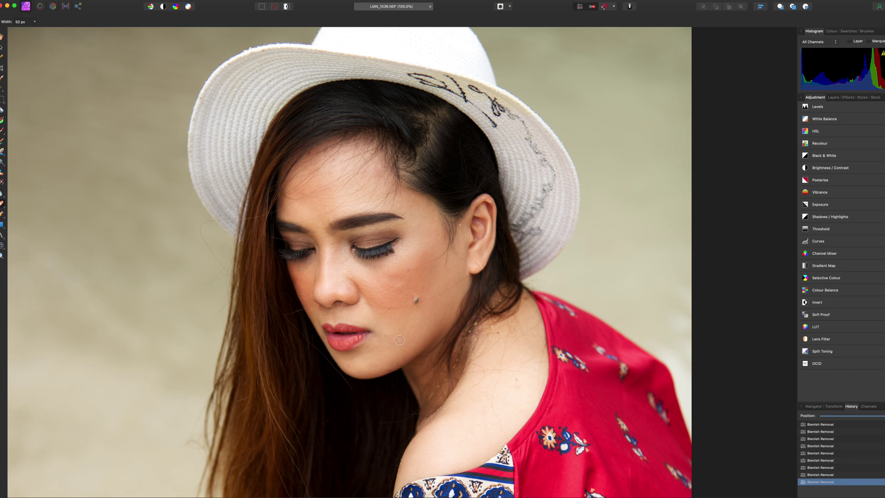
click(432, 327)
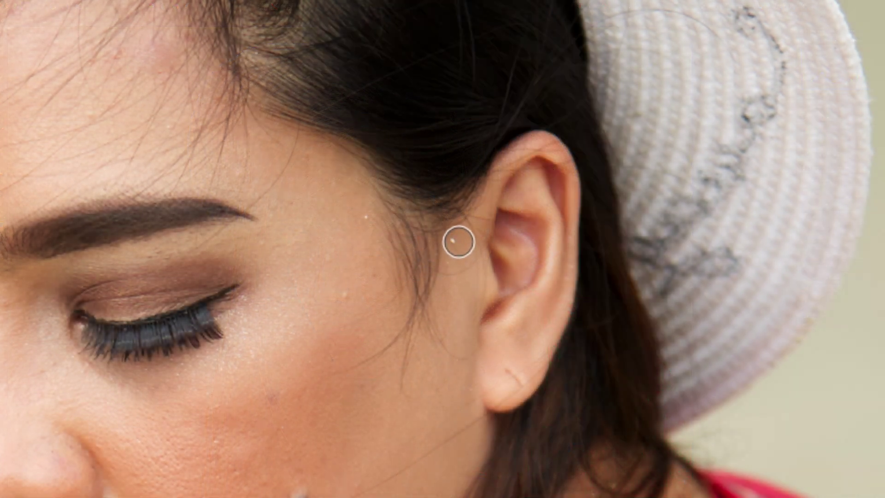
click(459, 242)
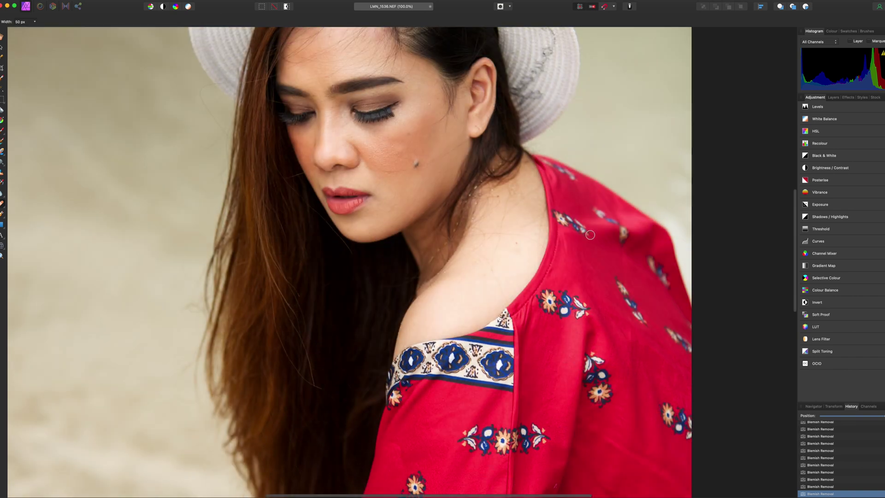
Inspect the retouched face, hair and shoulder at up to 200 % magnification, and review the whole portrait at 61 %.
scroll(590, 235, up, 3)
scroll(590, 235, up, 5)
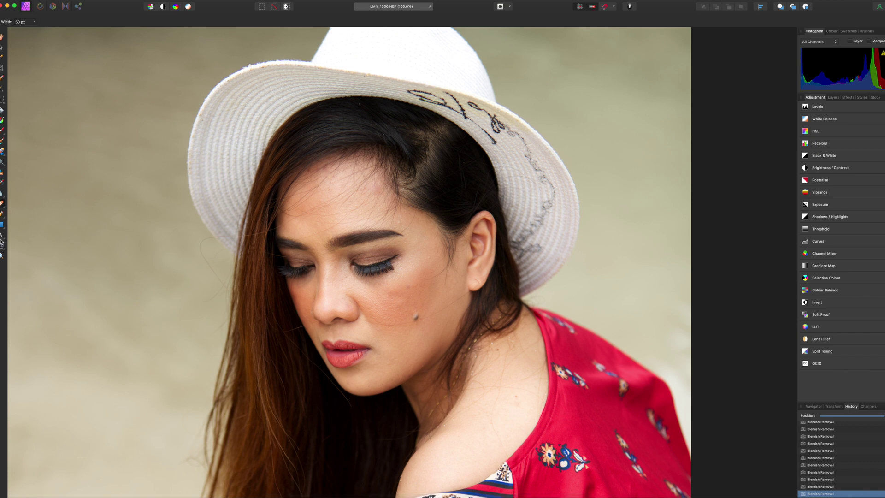
click(1, 257)
click(403, 265)
scroll(337, 192, down, 4)
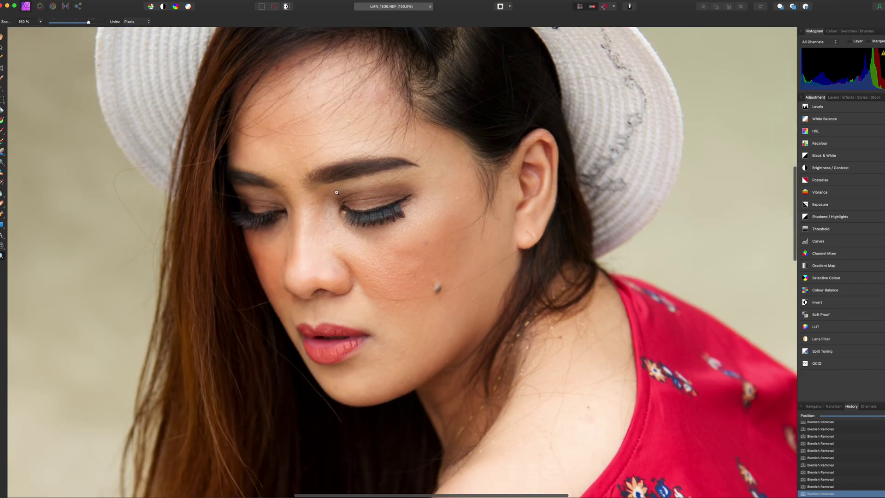
scroll(337, 192, up, 1)
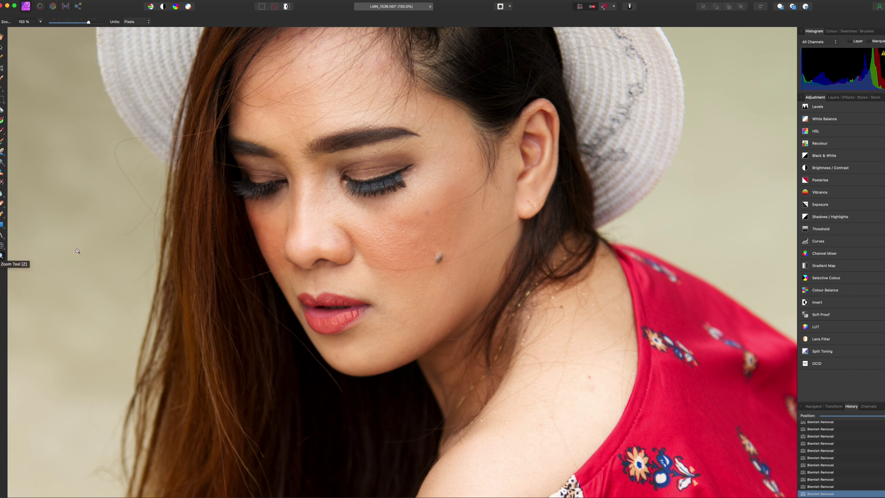
scroll(205, 214, up, 10)
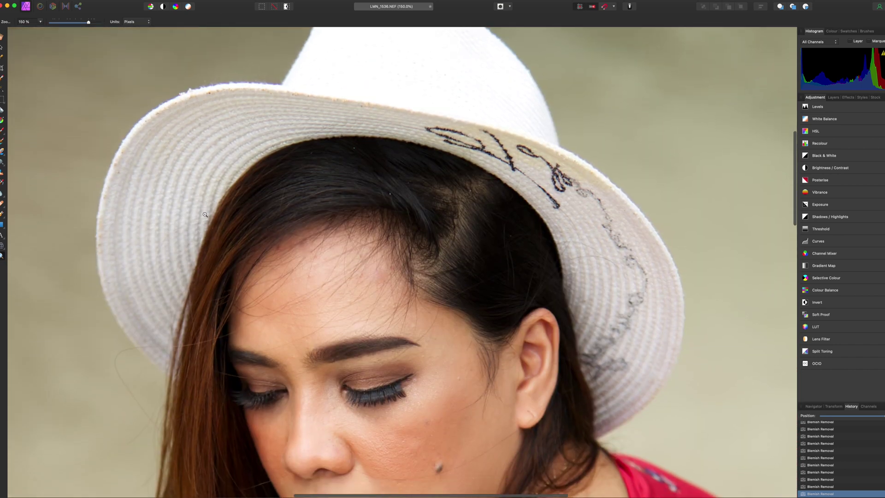
scroll(205, 215, down, 15)
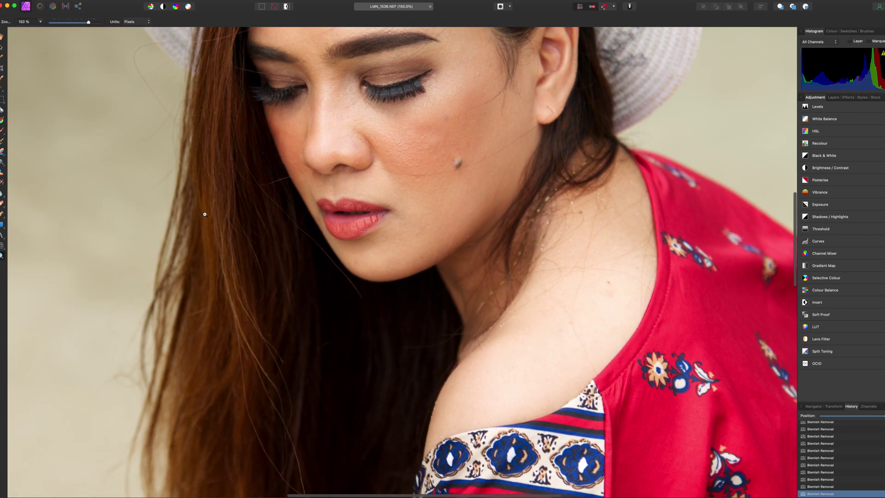
scroll(205, 214, down, 2)
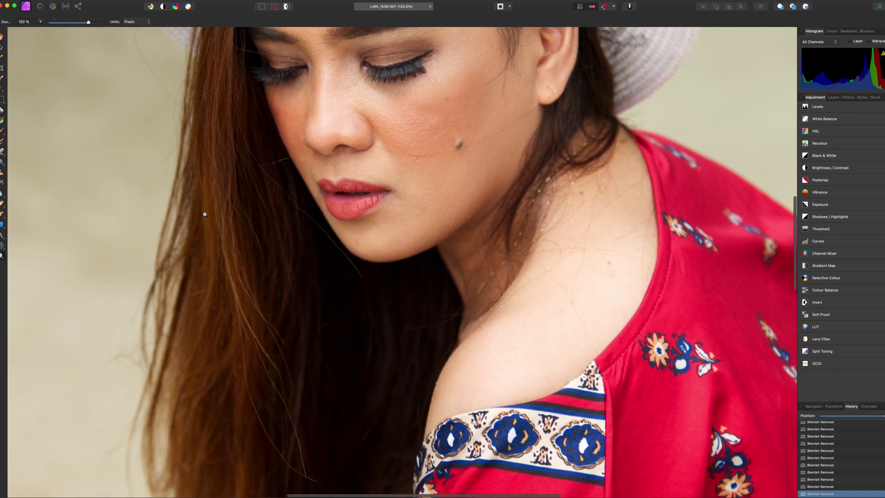
click(92, 24)
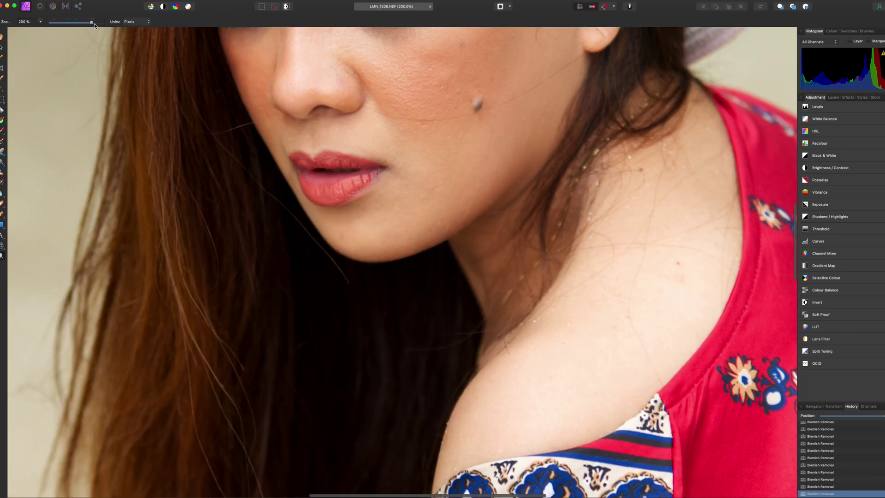
click(62, 22)
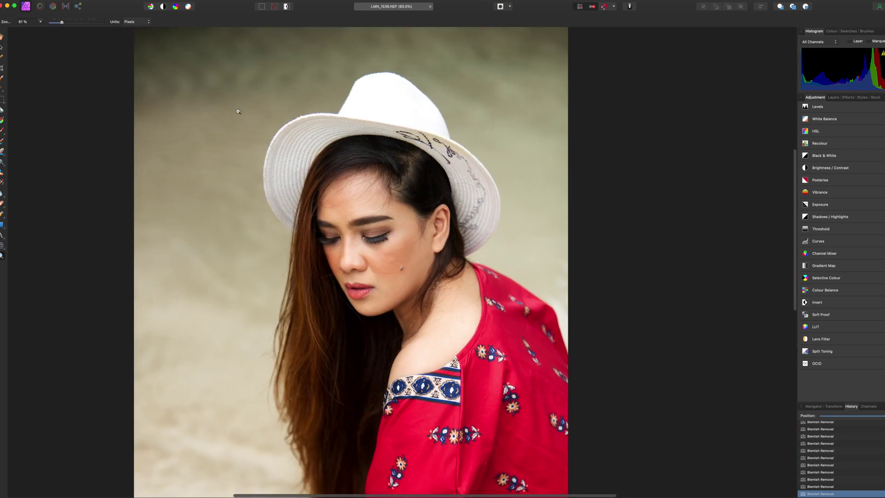
scroll(238, 112, down, 5)
scroll(238, 111, left, 2)
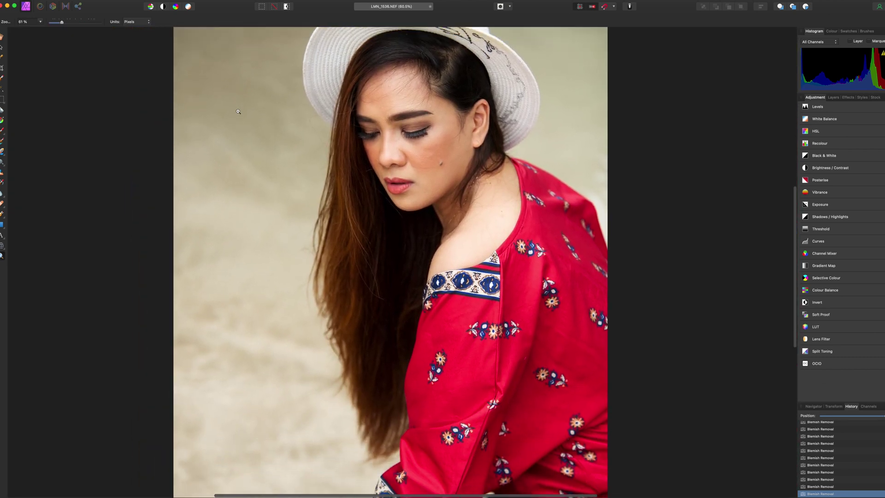
scroll(238, 111, up, 2)
scroll(239, 111, right, 1)
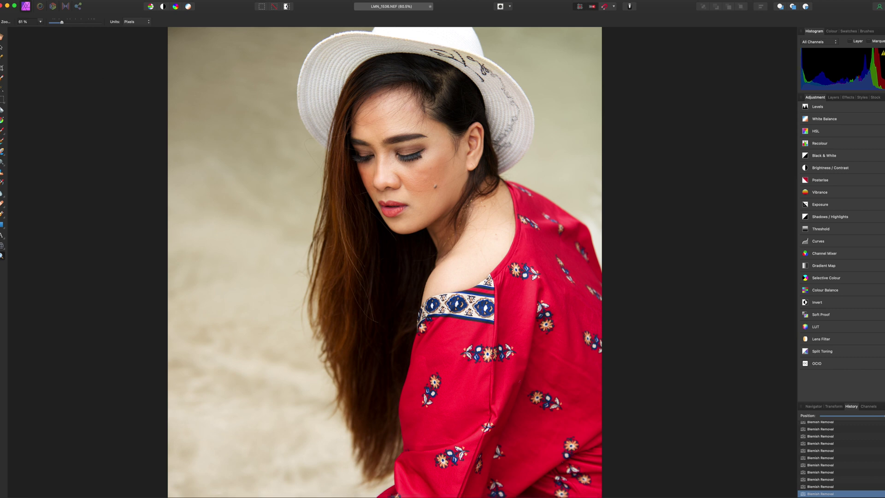
Try the Haze Removal filter on the photo with its default distance, strength and exposure correction.
click(196, 1)
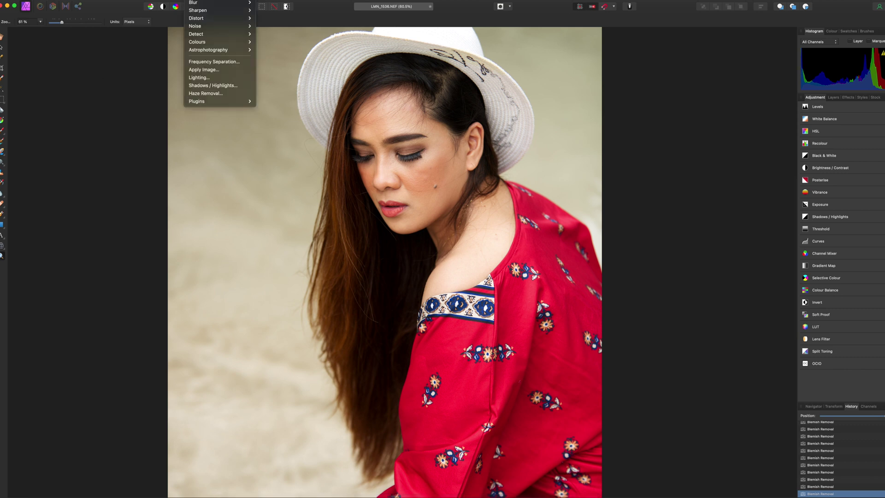
click(221, 94)
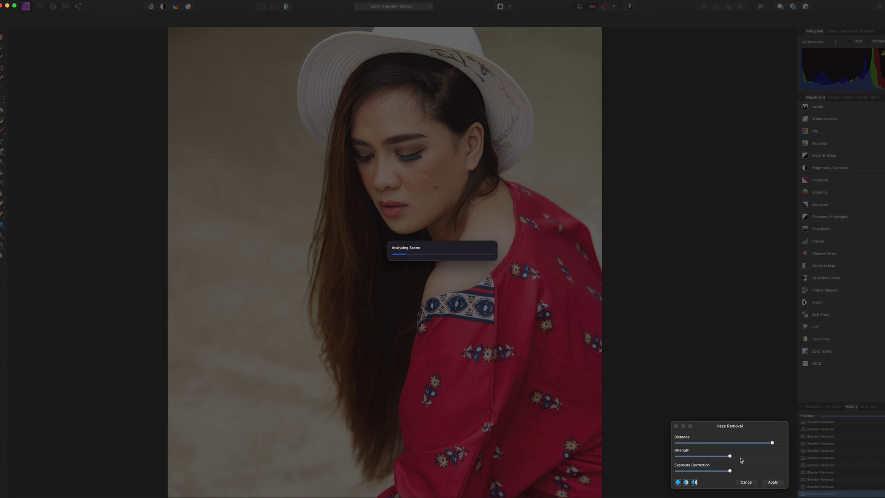
drag(761, 426, 752, 423)
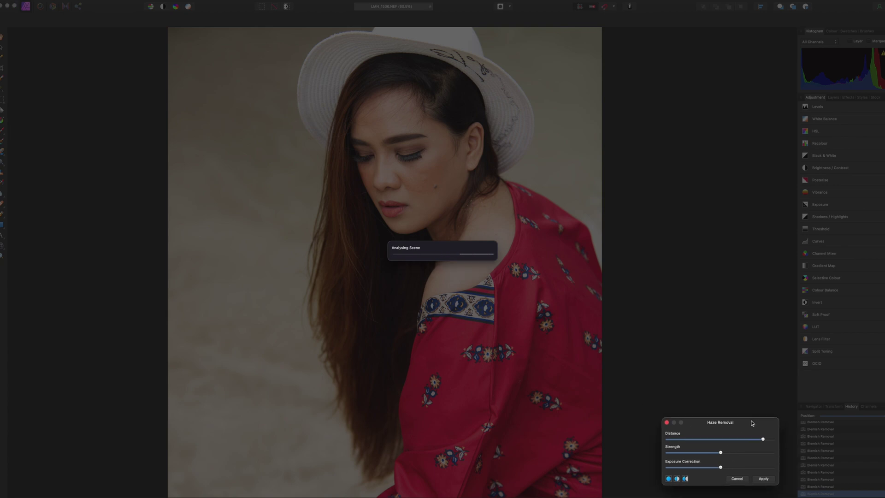
scroll(411, 266, up, 3)
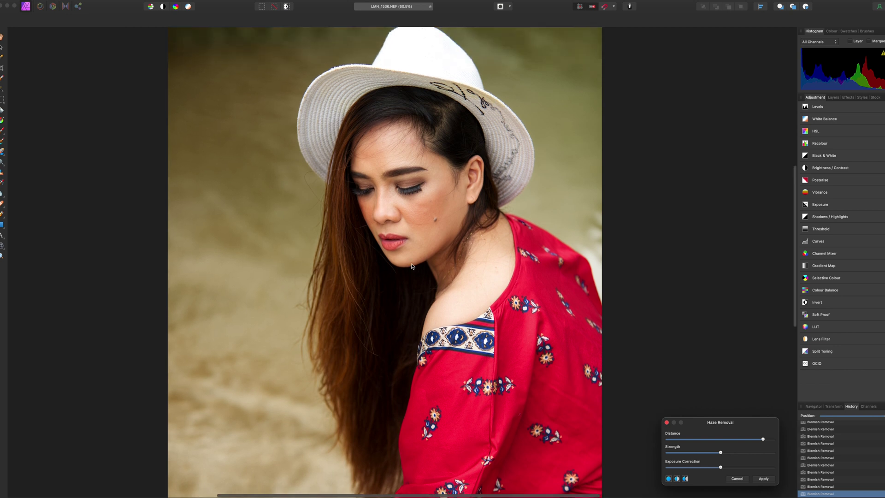
scroll(412, 266, left, 2)
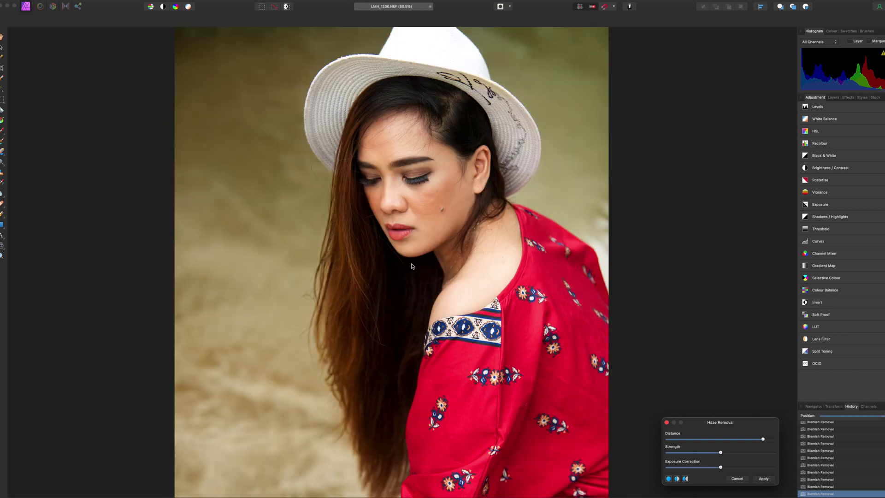
click(763, 479)
scroll(547, 382, up, 3)
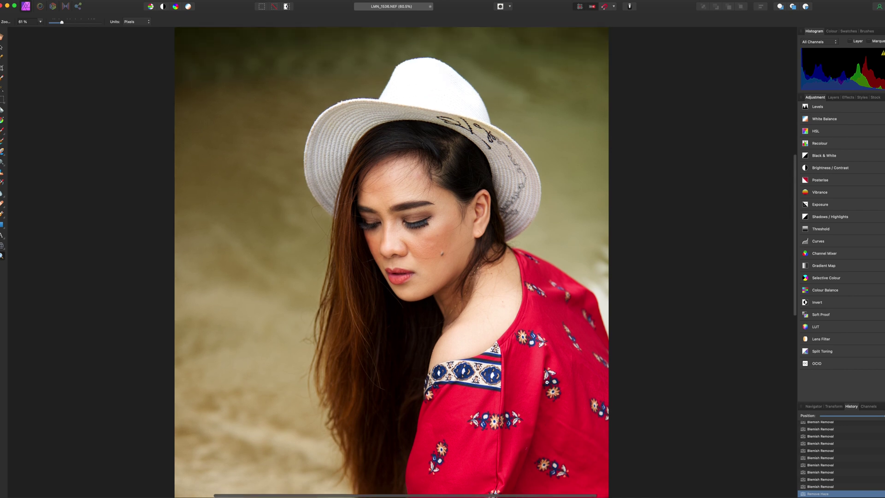
scroll(547, 382, up, 2)
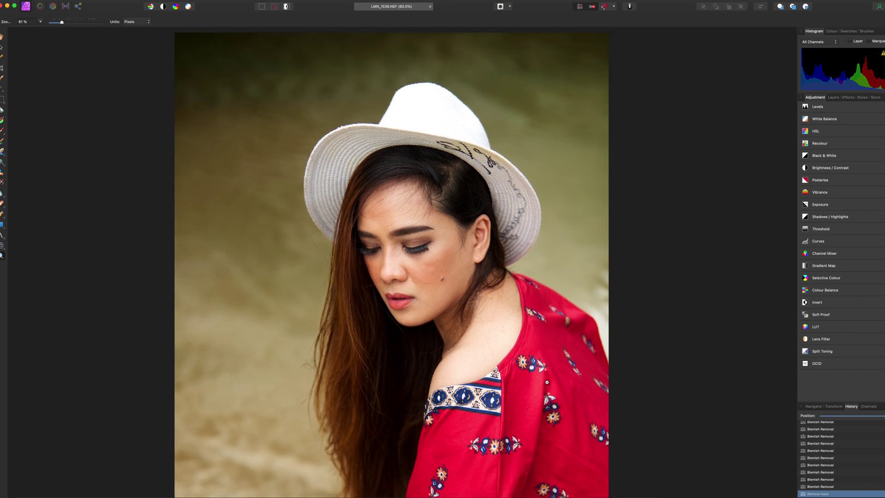
Undo the haze removal to compare the photo without it.
key(super+z)
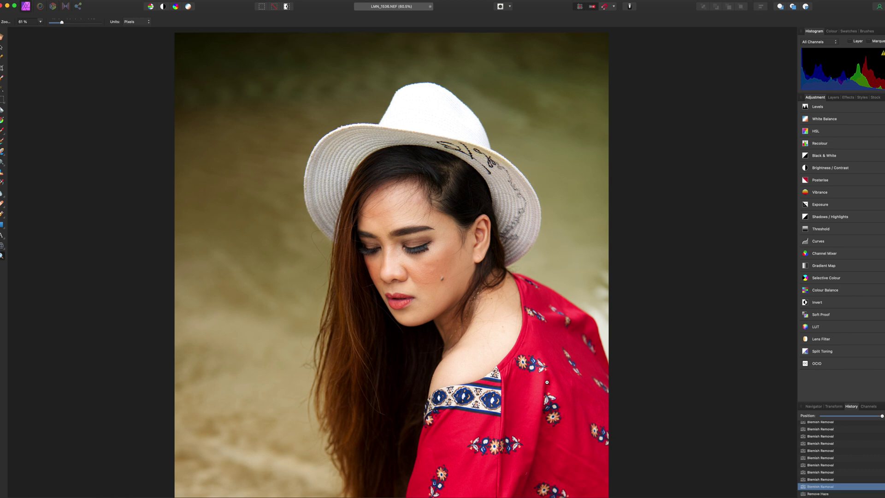
scroll(546, 382, down, 5)
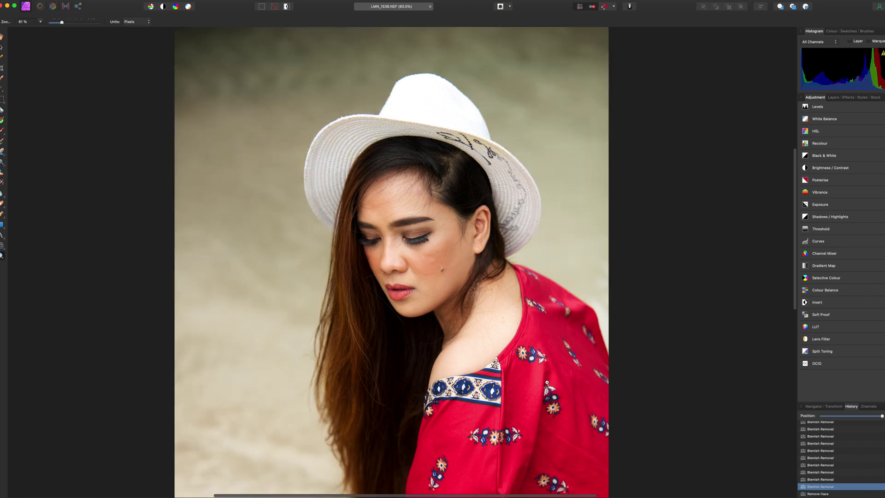
Redo the undone blemish removal and the haze removal, and review the portrait with the haze removal applied.
key(super+z)
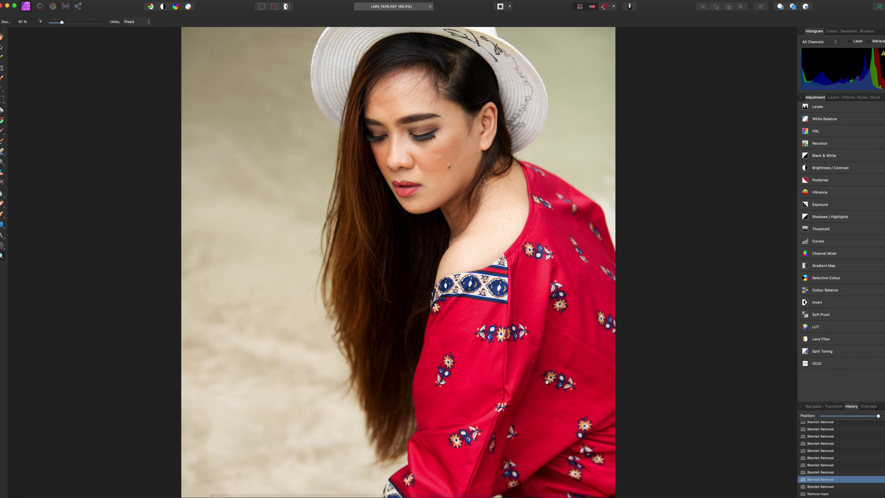
click(70, 4)
key(shift+super+z)
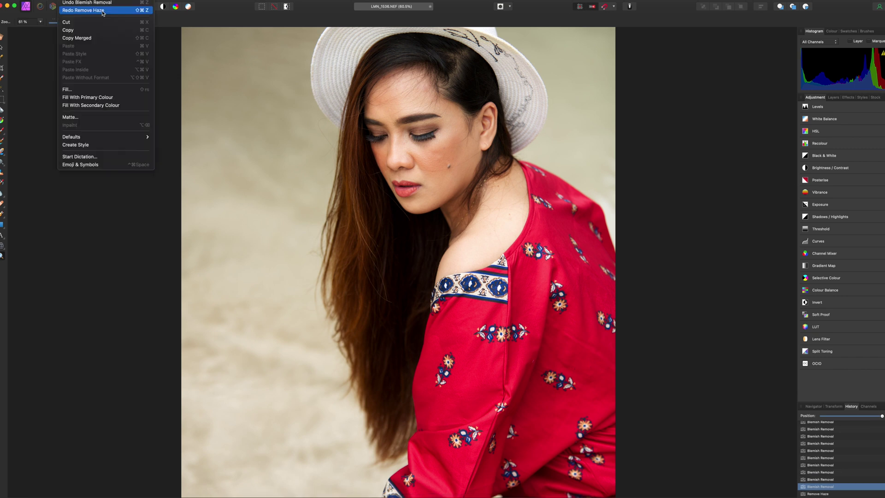
click(103, 12)
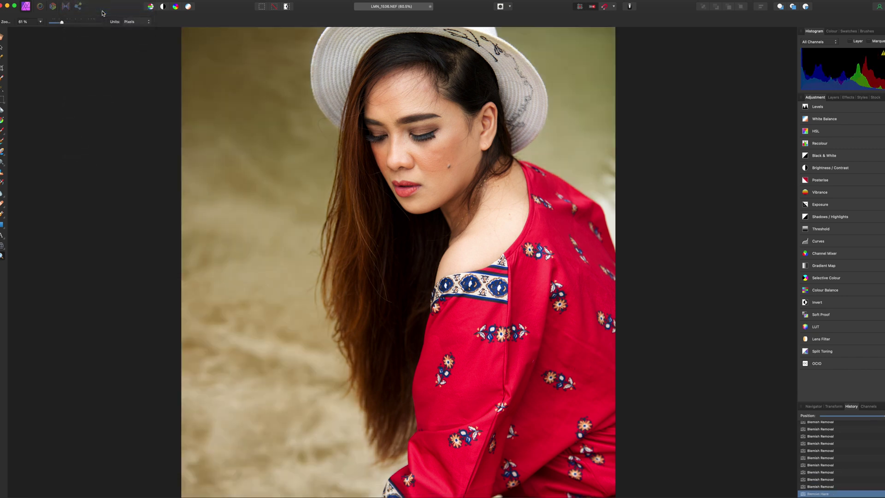
scroll(193, 74, up, 5)
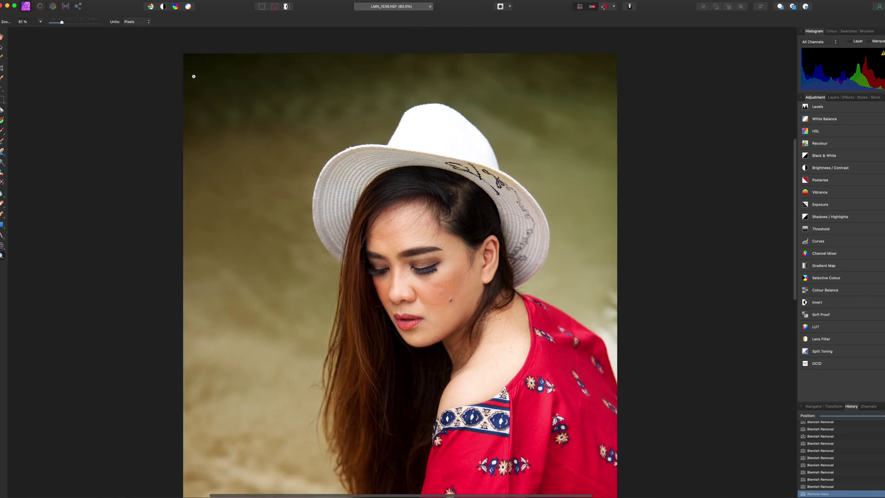
scroll(194, 76, down, 3)
scroll(194, 76, right, 3)
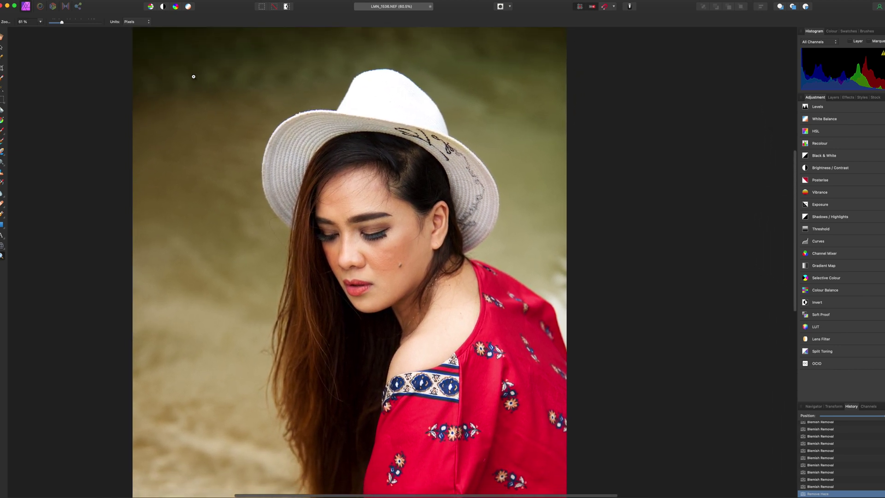
scroll(194, 76, down, 1)
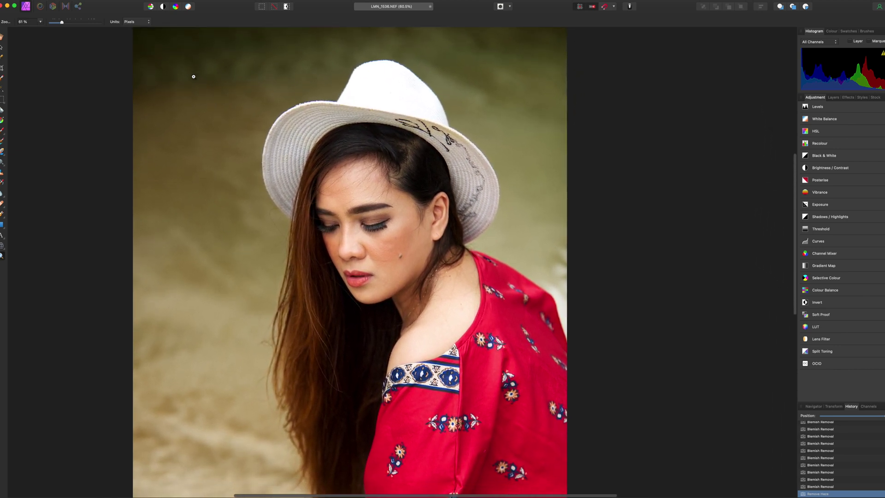
Export the whole document as a best-quality JPEG at quality 100, naming the file with the portrait subject's first name.
click(51, 1)
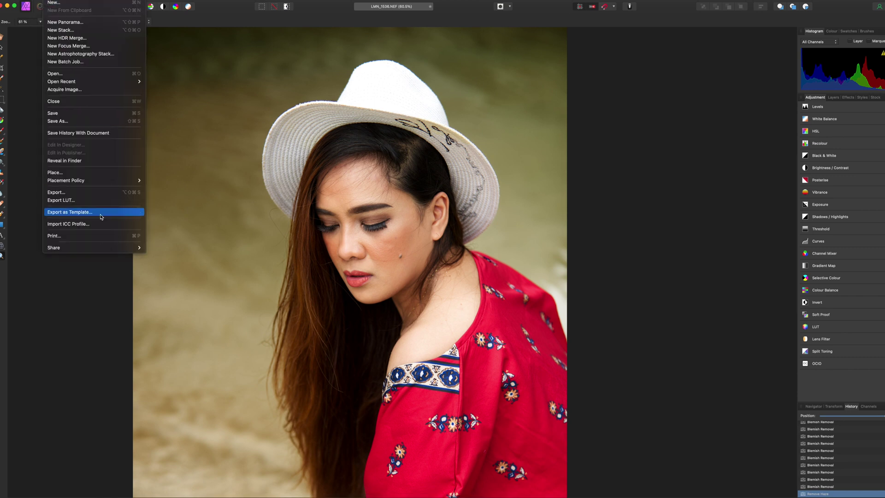
click(83, 193)
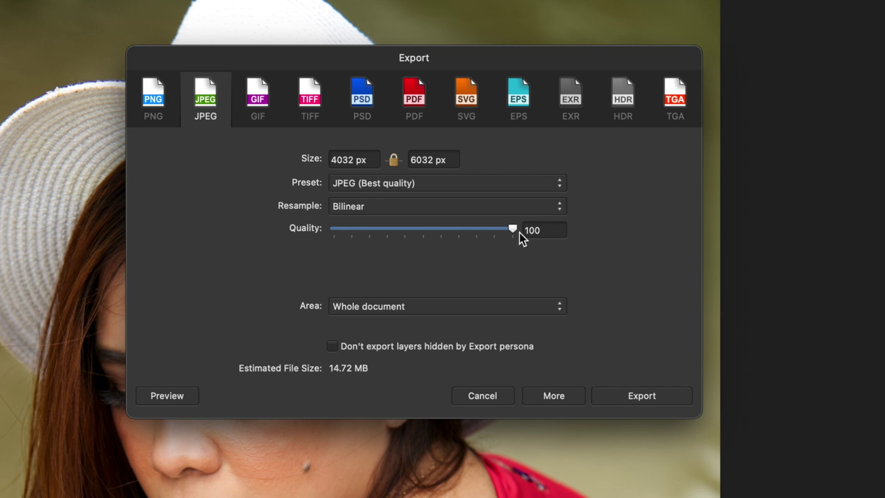
drag(516, 229, 534, 231)
click(645, 398)
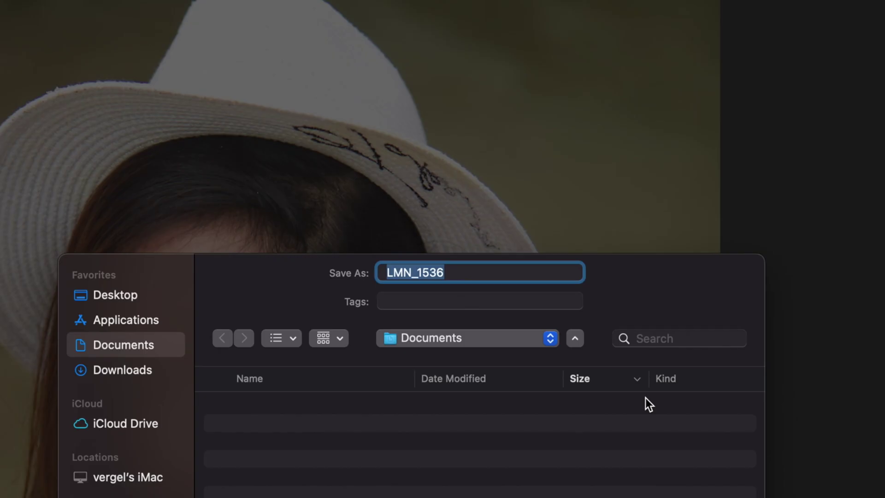
text(Prexie)
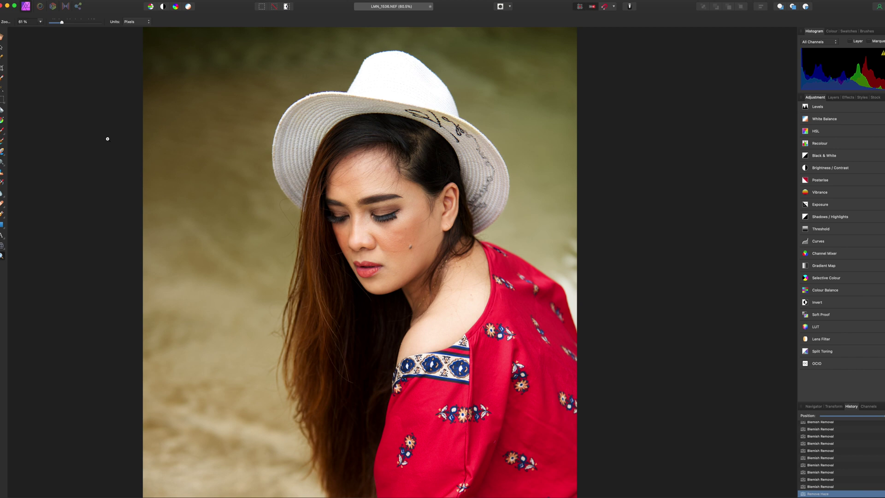
scroll(115, 139, right, 2)
scroll(115, 139, up, 2)
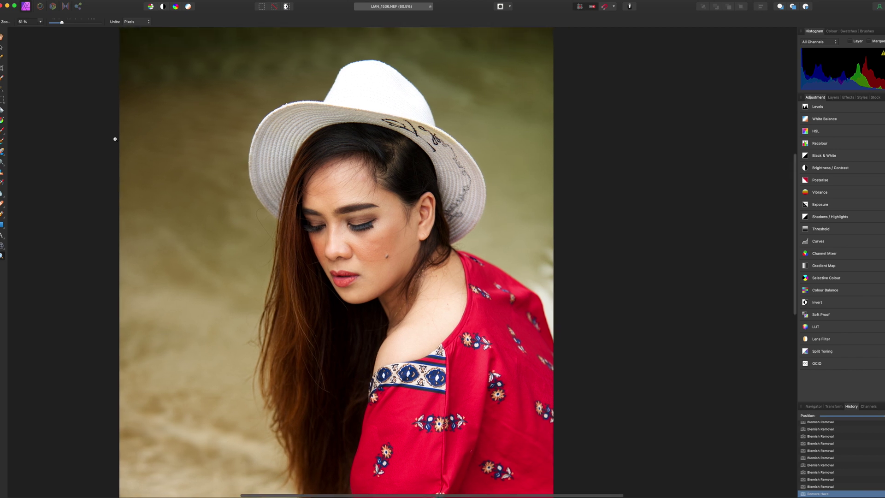